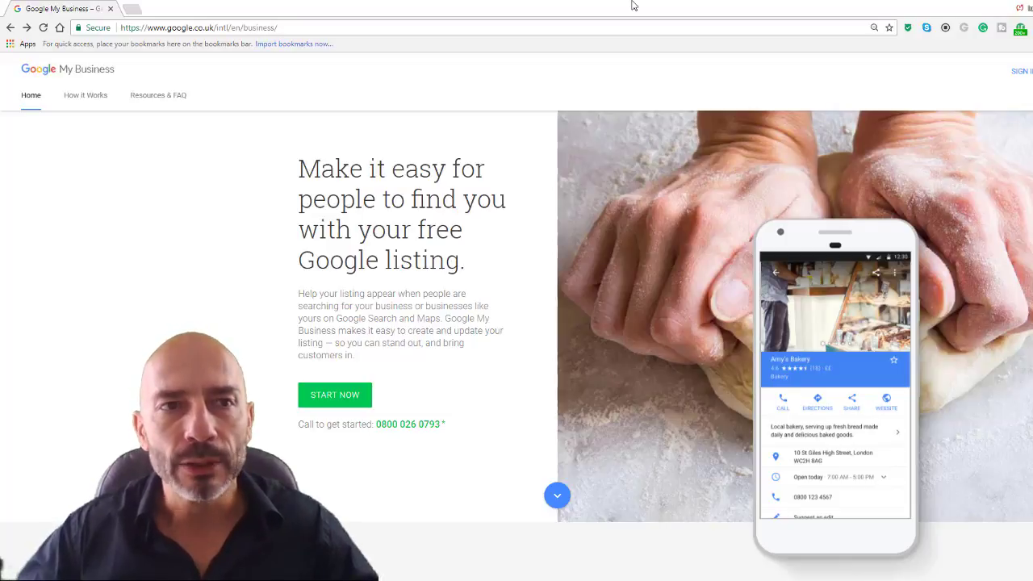
- Sign in with the business account and scroll to its two published locations
click(1021, 73)
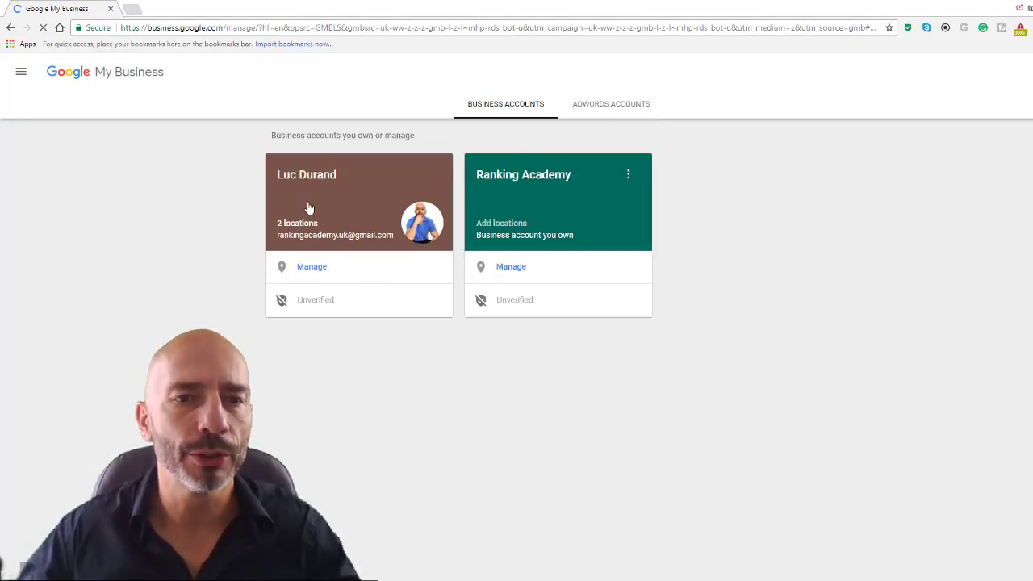
click(309, 203)
scroll(309, 246, down, 2)
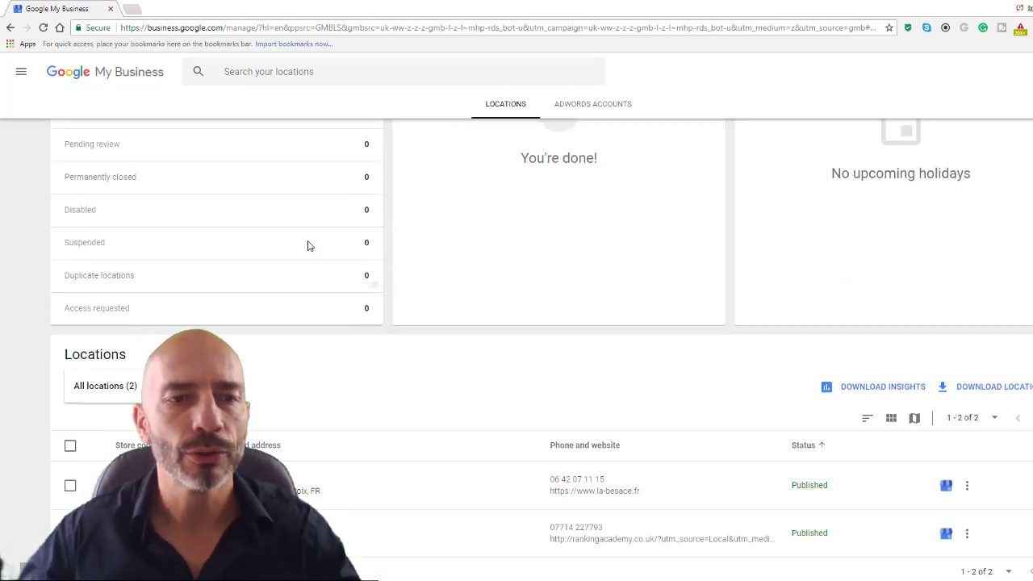
- Open La Besace's Info page and review its current address, 21 Rue Haute 02820 Sainte Croix
click(946, 487)
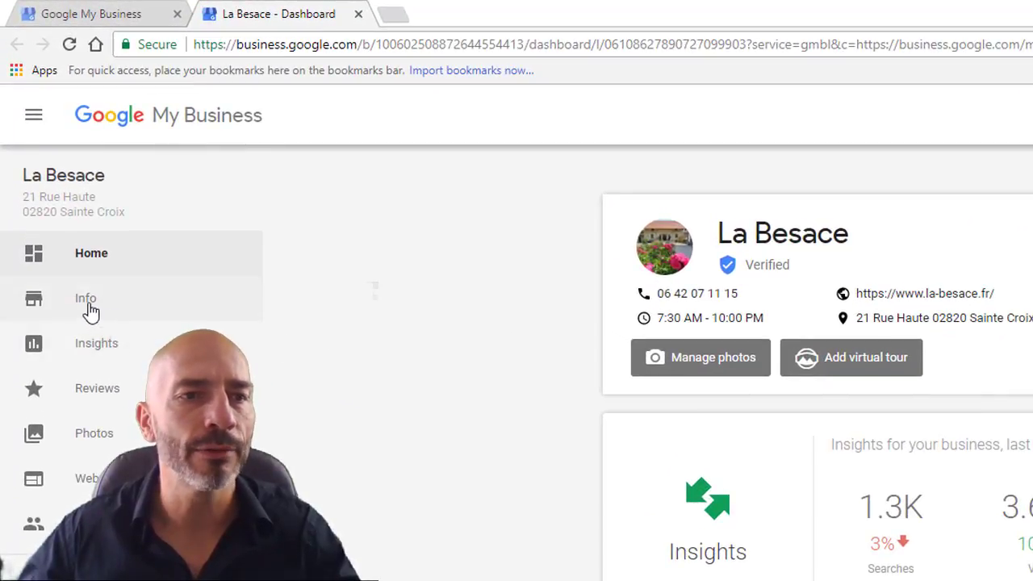
click(87, 300)
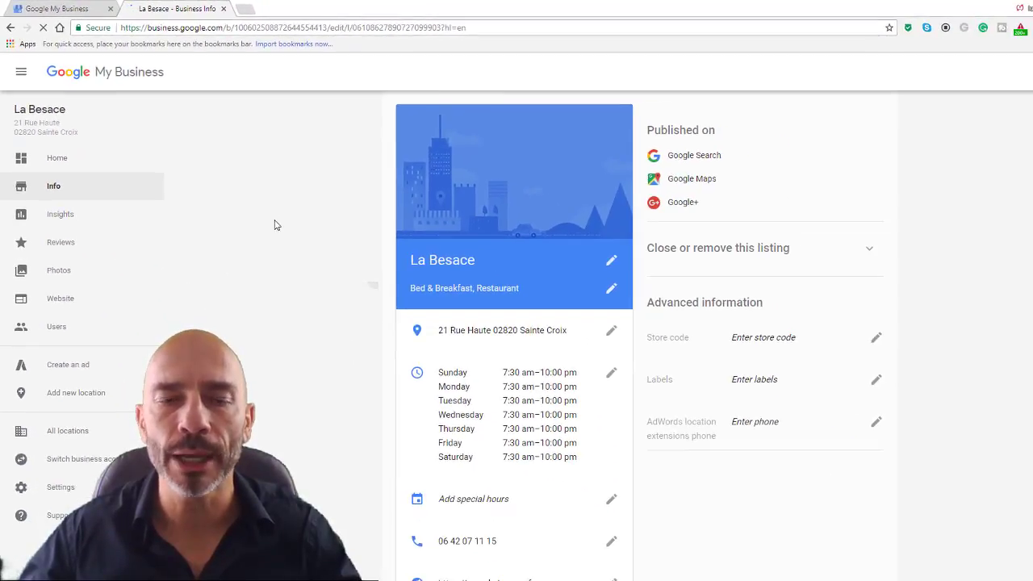
scroll(275, 224, down, 3)
scroll(767, 348, up, 3)
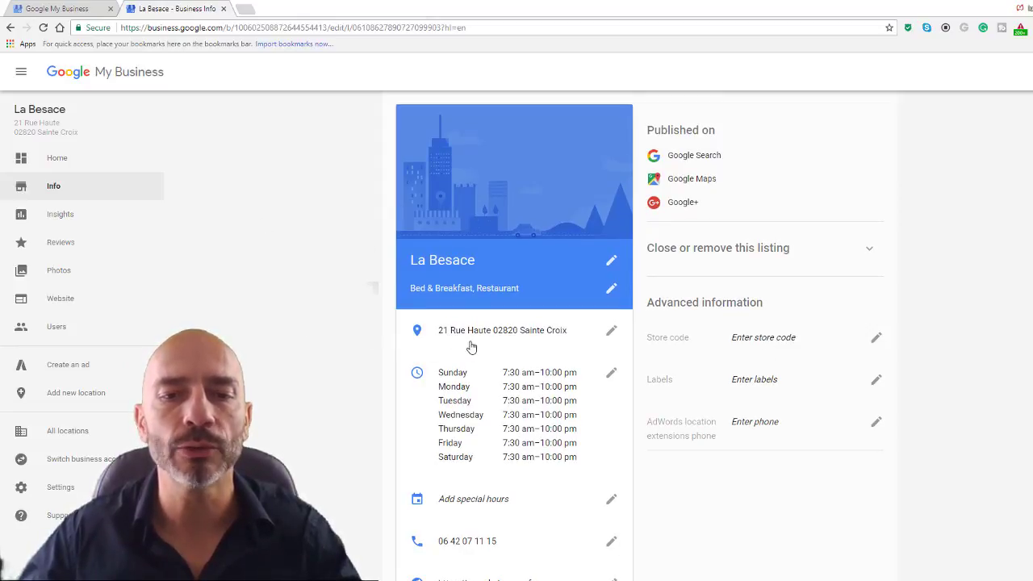